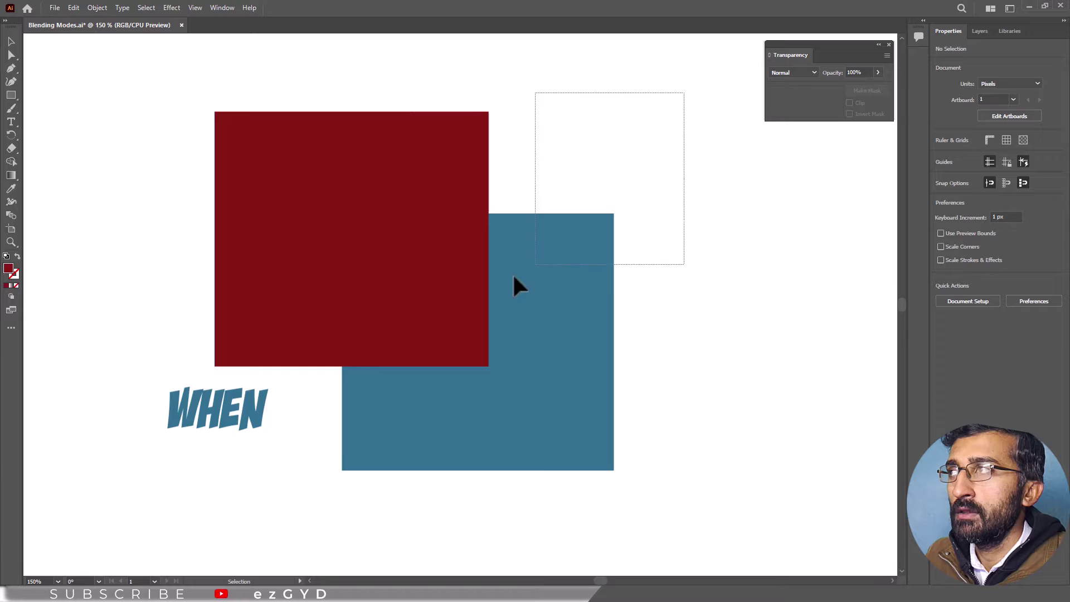
# Step: Preview the Darken, Color Burn and Lighten blend modes on the overlapping squares
pyautogui.click(513, 272)
pyautogui.click(794, 72)
pyautogui.click(794, 82)
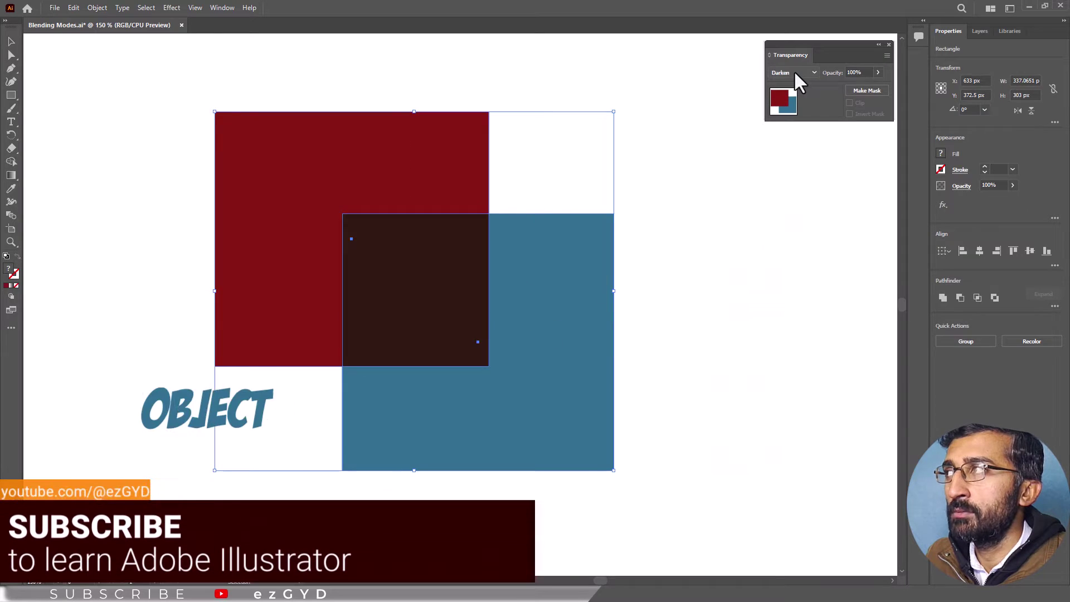
pyautogui.press('Down')
pyautogui.press('Down')
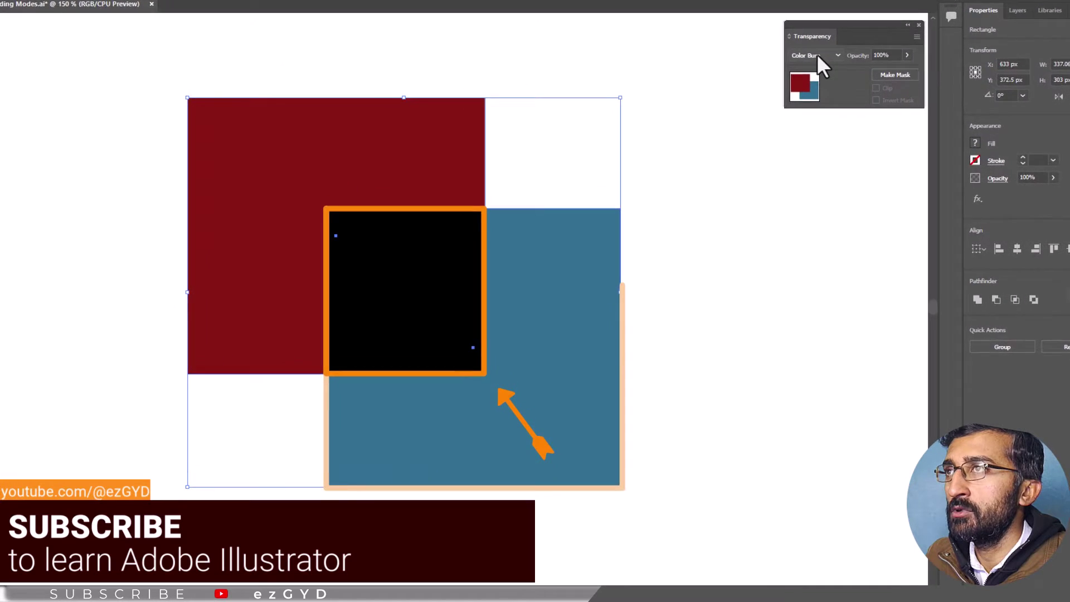
pyautogui.press('Down')
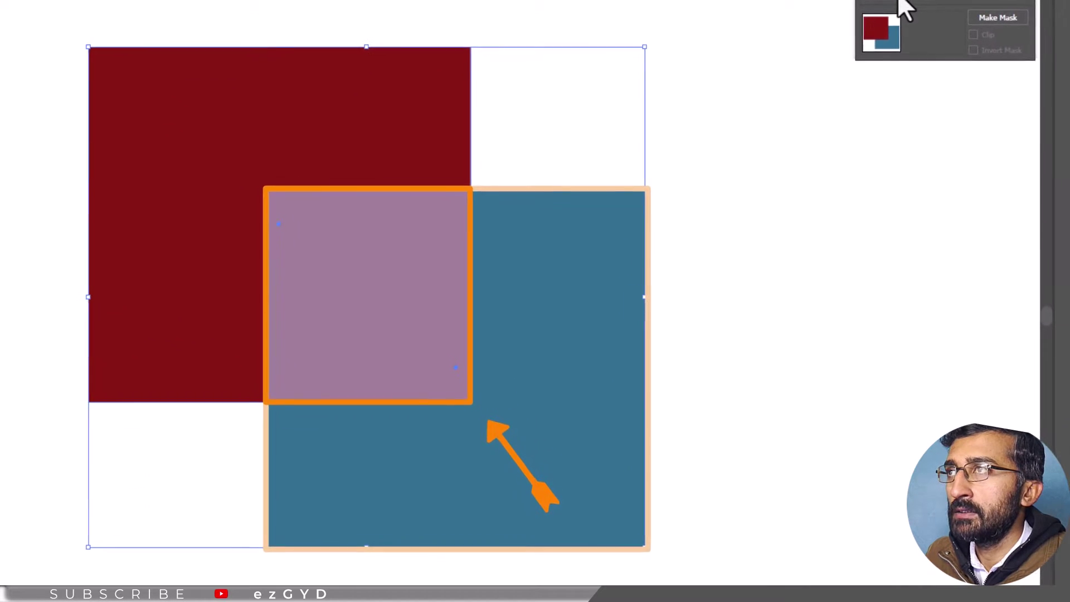
pyautogui.press('Down')
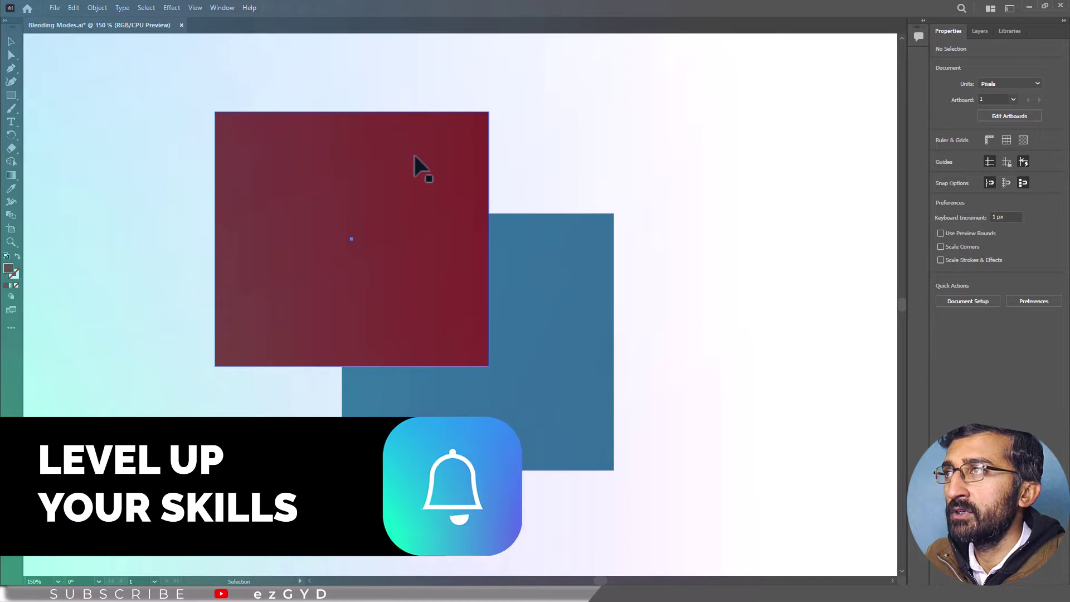
# Step: Practise selecting the red rectangle alone and both rectangles together, then deselect
pyautogui.click(415, 156)
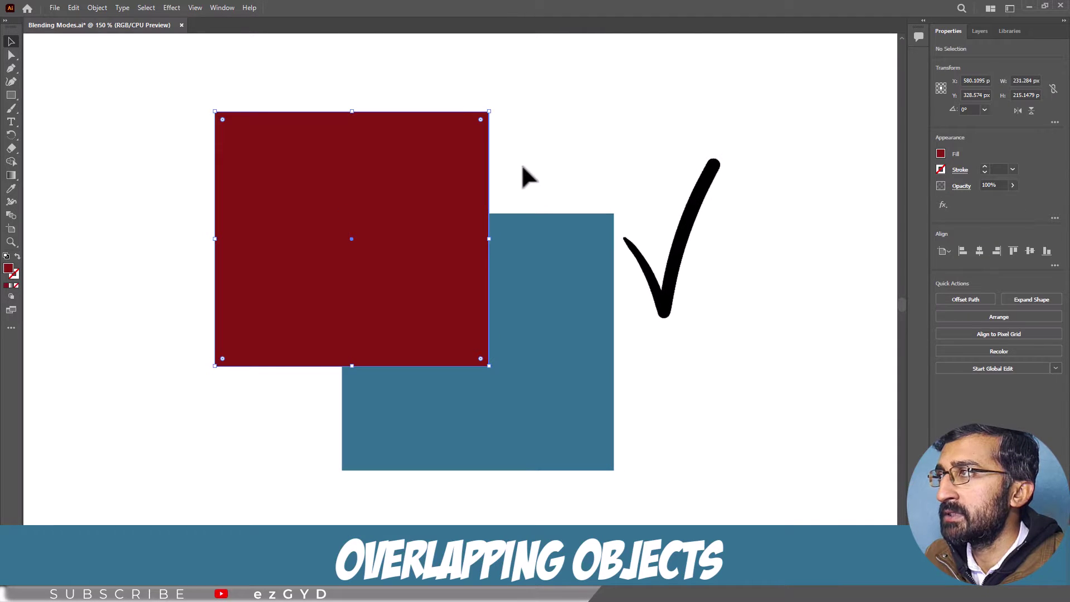
pyautogui.click(524, 174)
pyautogui.moveTo(665, 147); pyautogui.dragTo(262, 311)
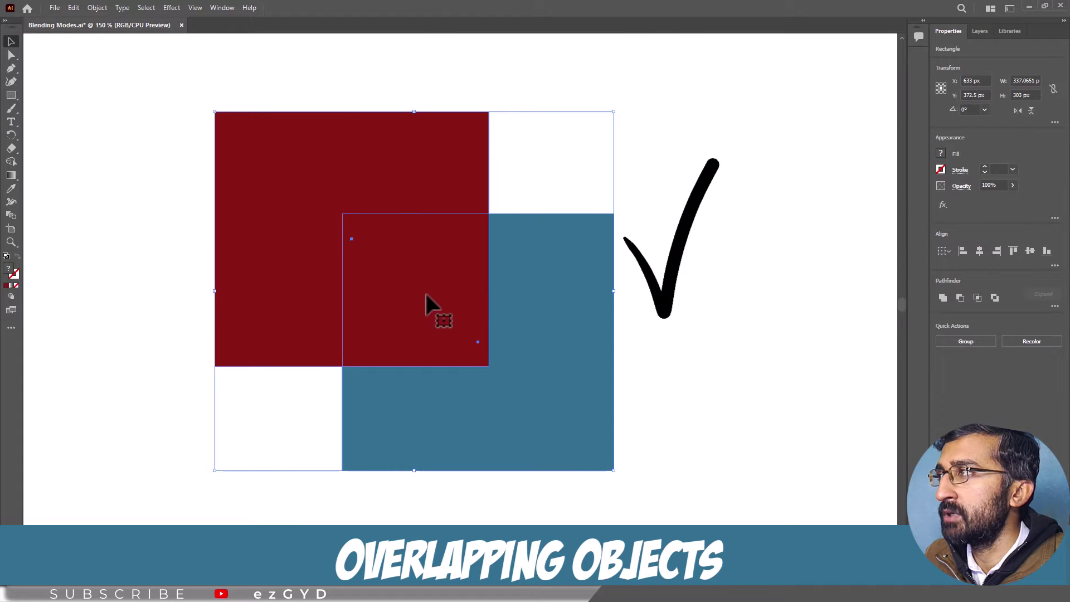
pyautogui.click(679, 157)
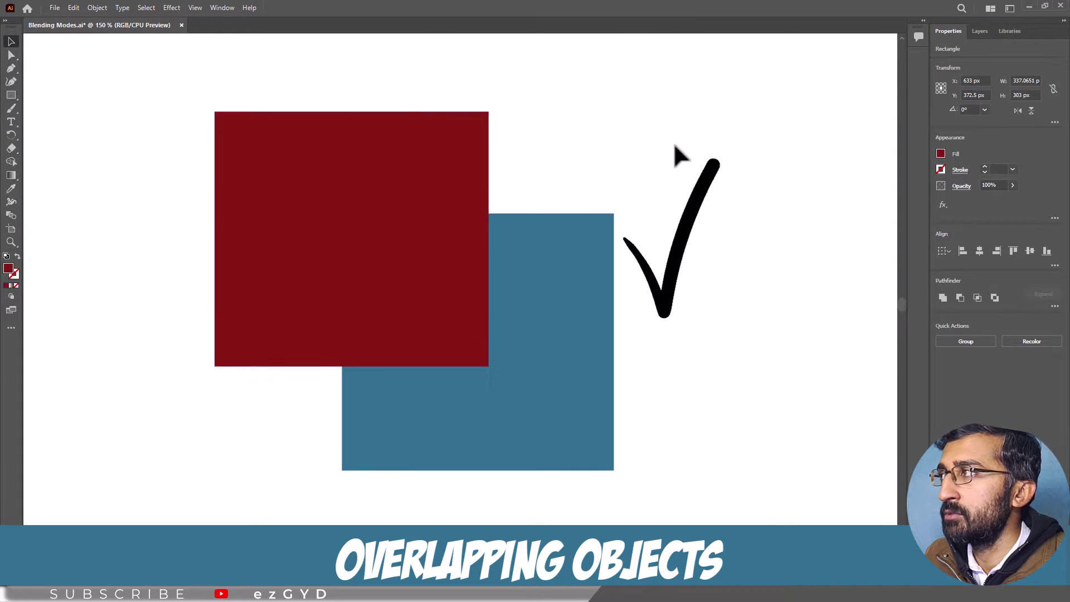
pyautogui.click(445, 179)
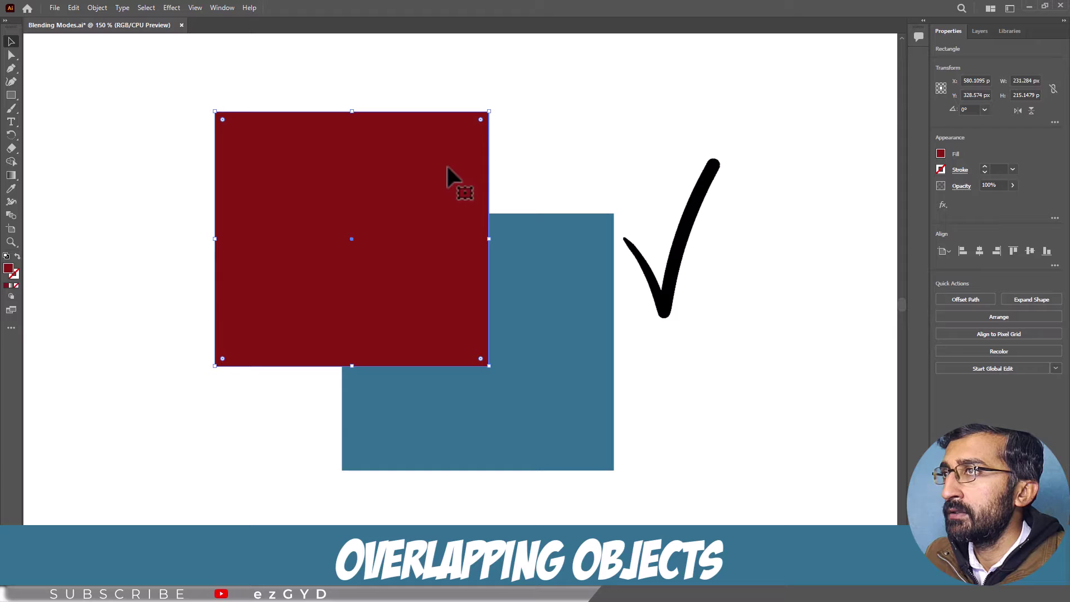
pyautogui.click(780, 132)
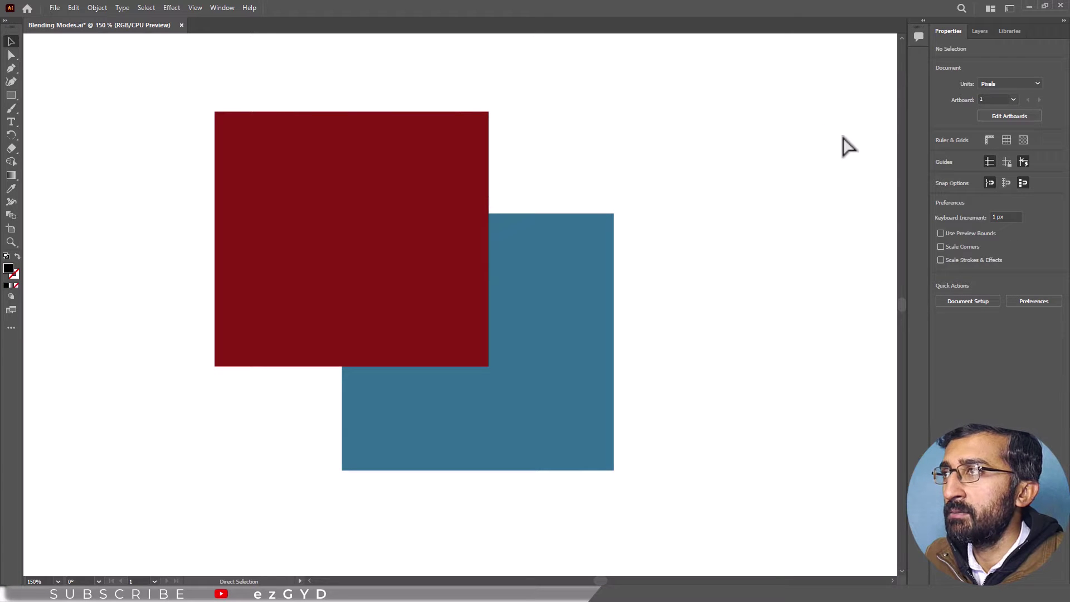
# Step: Add a Blend Color label above the red rectangle and a Base Color label below the blue one
pyautogui.hotkey('ctrl', 'f')
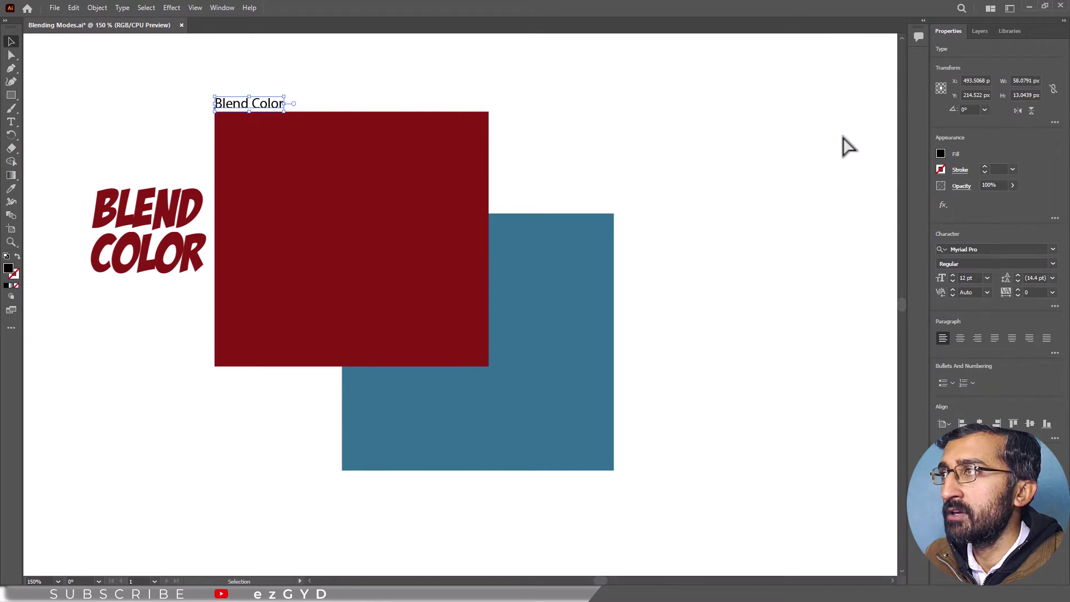
pyautogui.hotkey('ctrl', 'f')
pyautogui.click(843, 136)
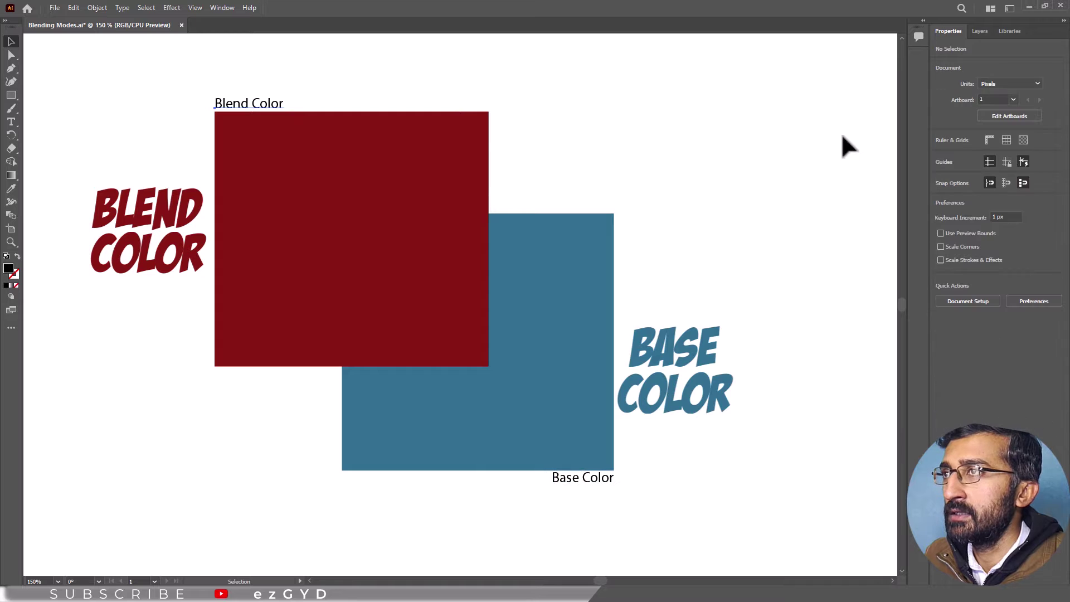
# Step: Show the red rectangle's opacity settings with the blend mode list expanded
pyautogui.click(390, 170)
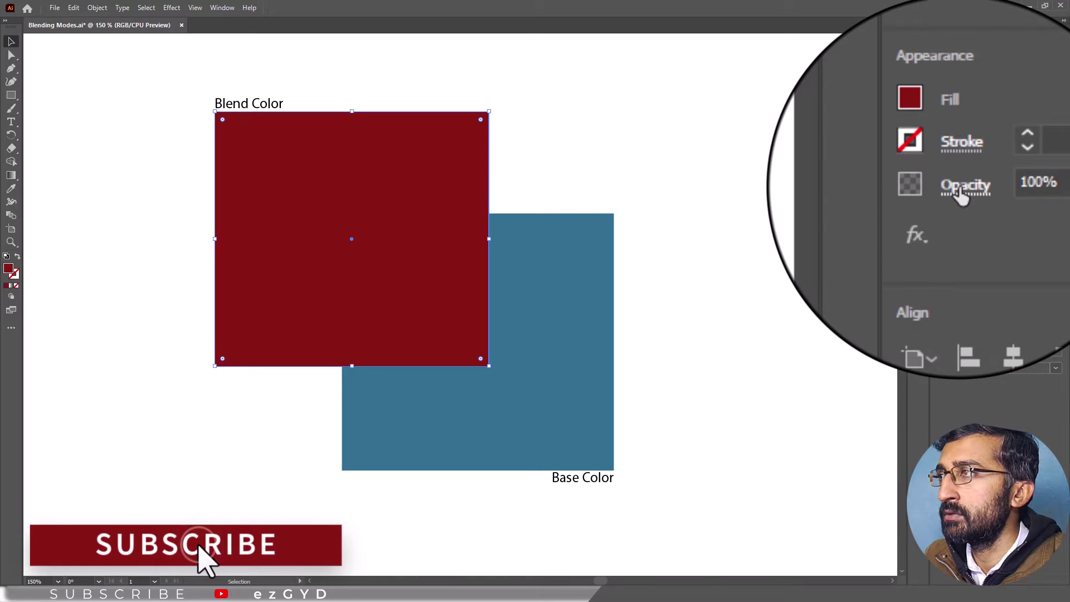
pyautogui.click(961, 192)
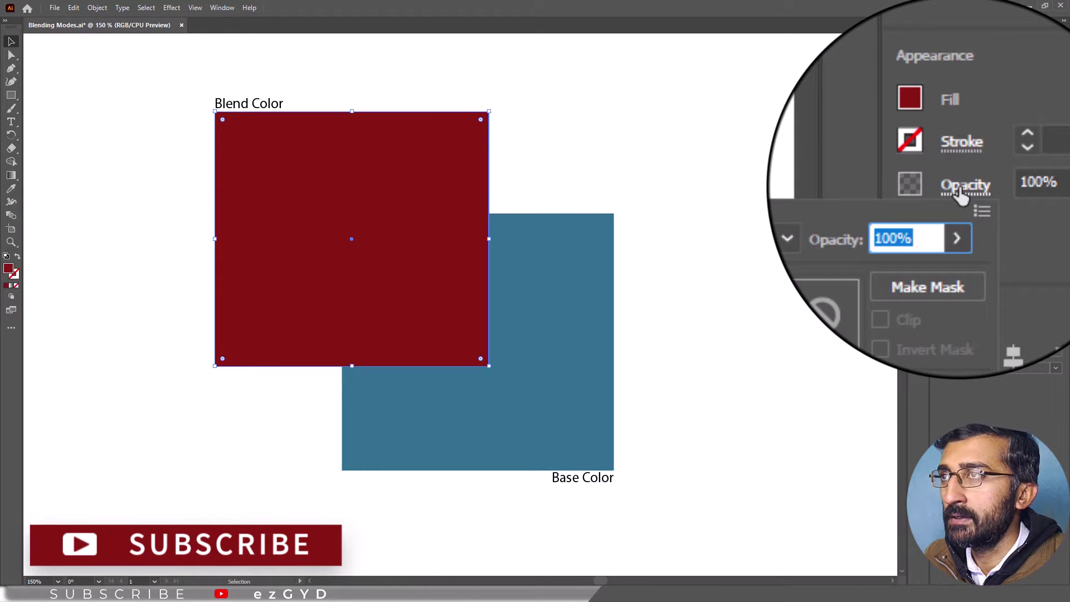
pyautogui.click(867, 210)
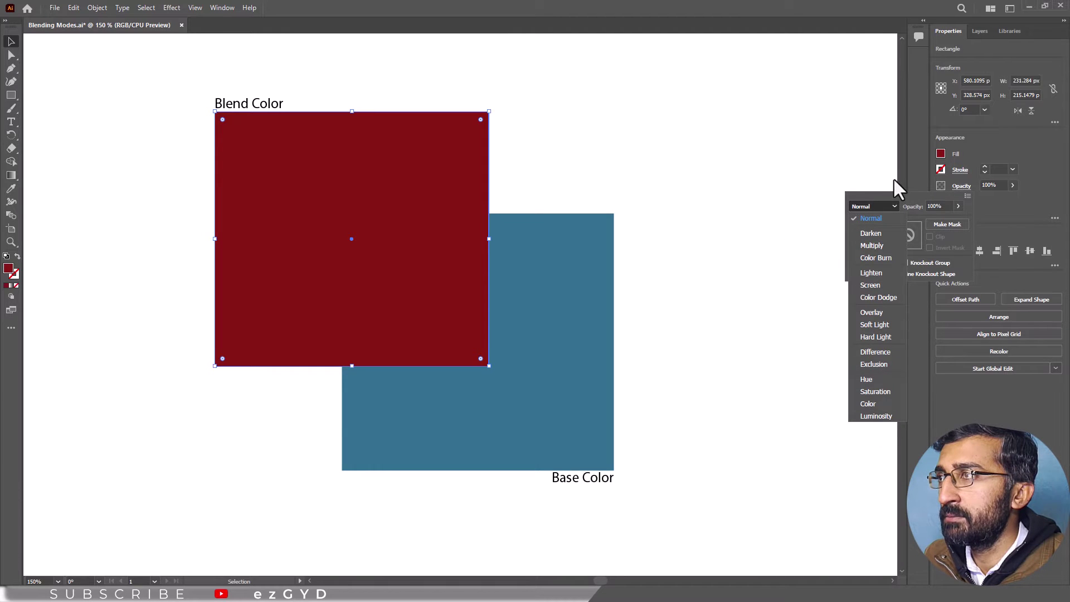
# Step: Replace the Properties opacity options with the floating Transparency panel, showing blend modes for the red rectangle
pyautogui.press('Escape')
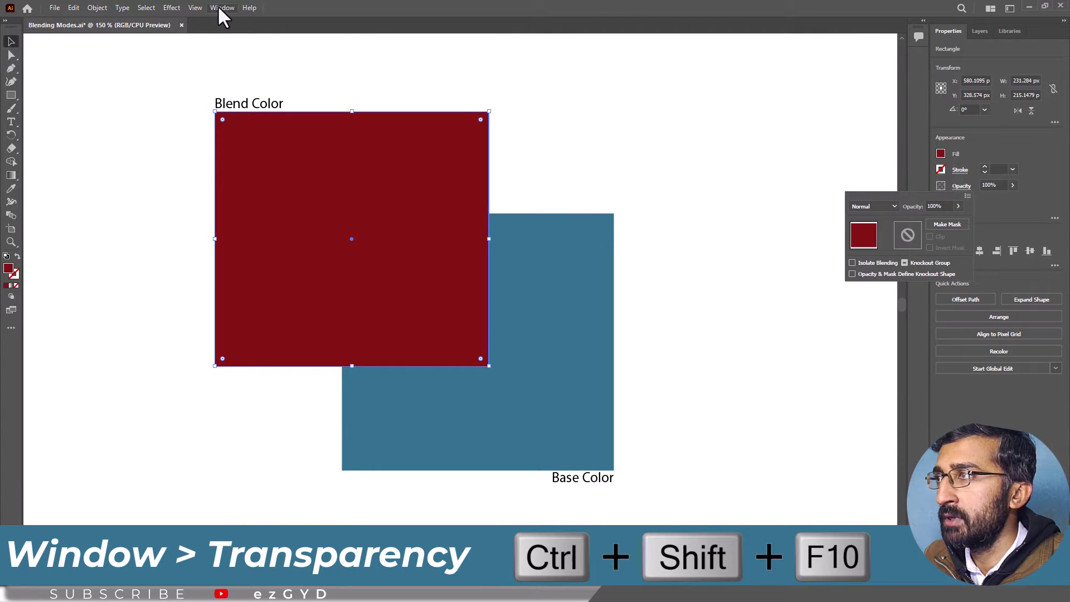
pyautogui.click(219, 8)
pyautogui.click(218, 8)
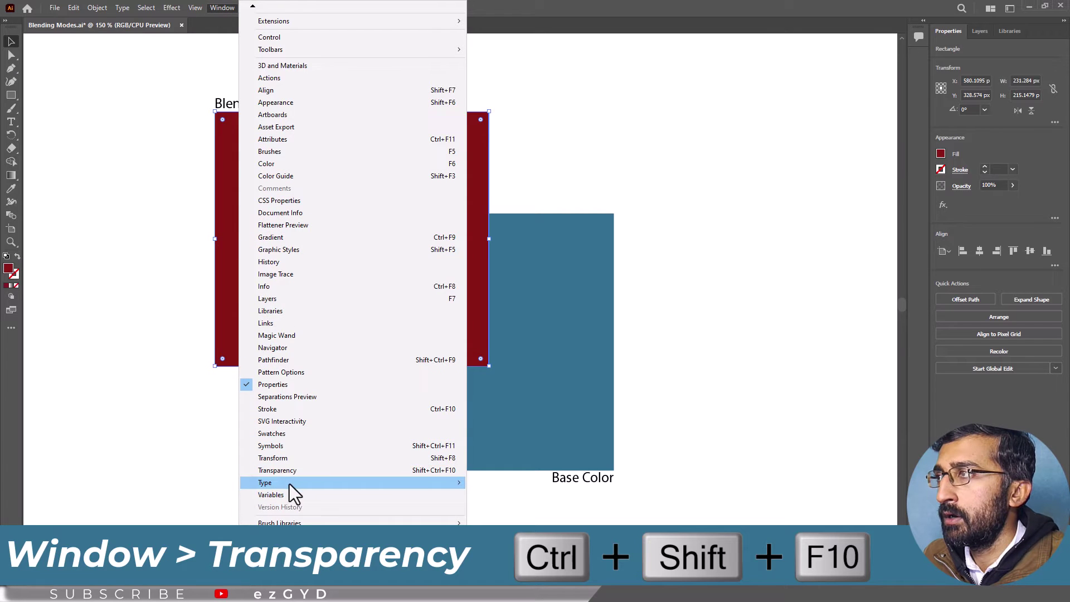
pyautogui.click(296, 470)
pyautogui.click(223, 7)
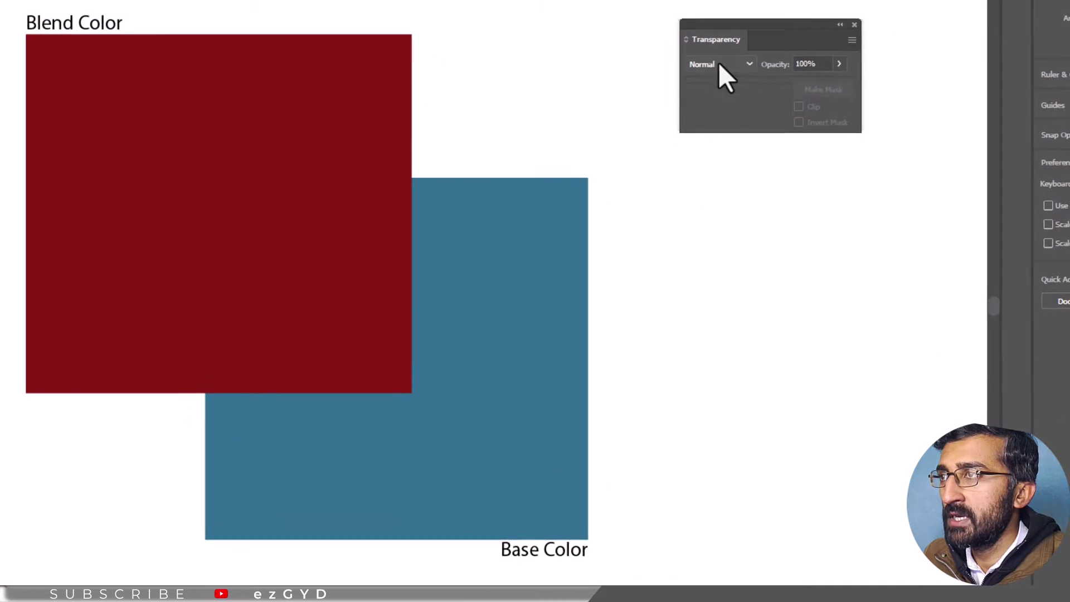
pyautogui.click(393, 55)
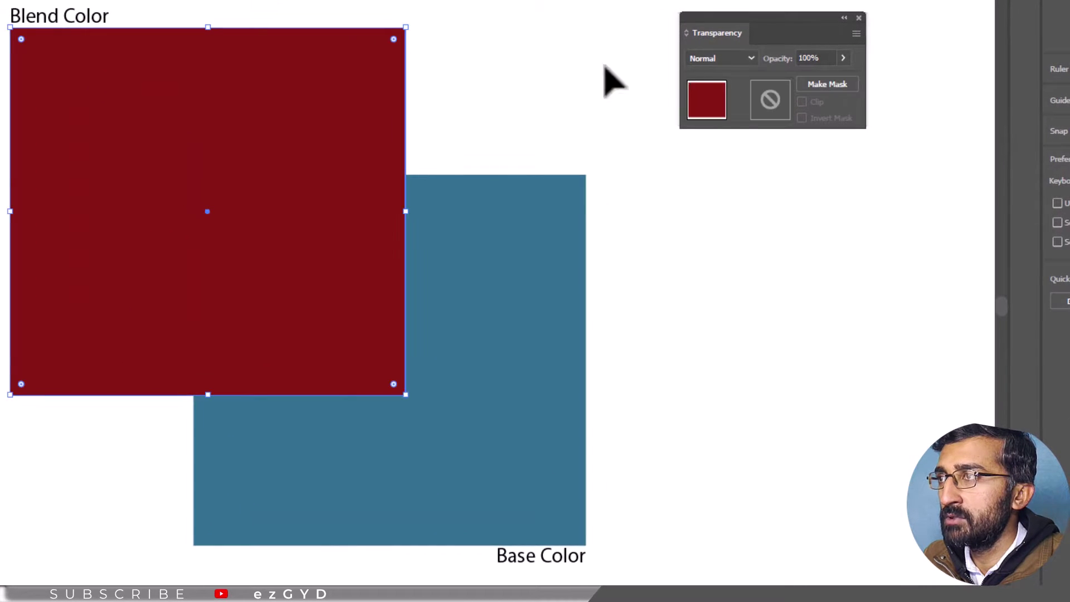
pyautogui.click(734, 59)
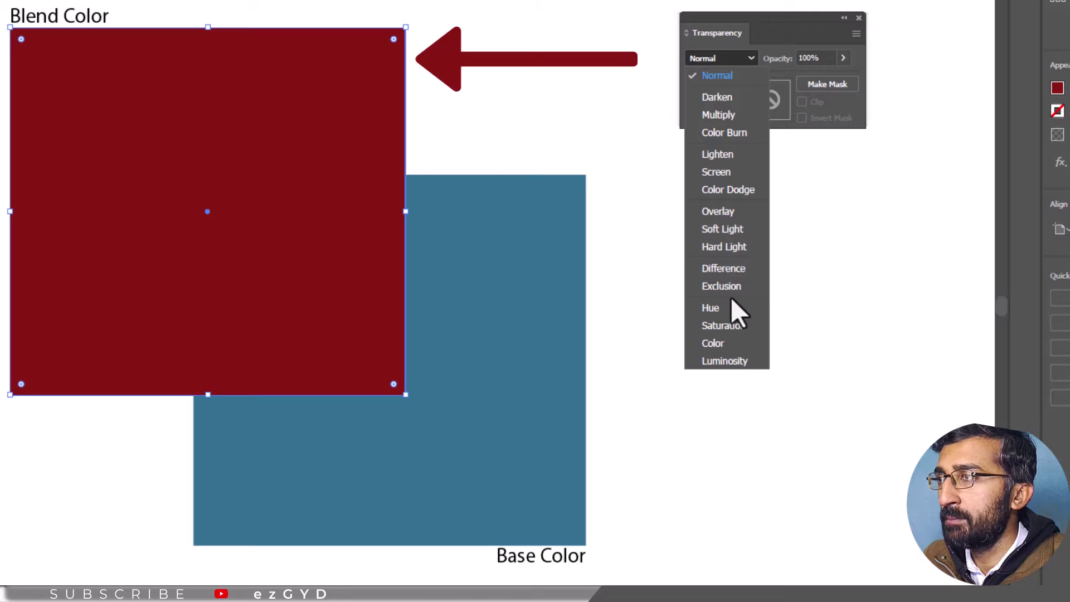
# Step: Try Multiply blending on the red rectangle, then revert it to Normal
pyautogui.click(728, 117)
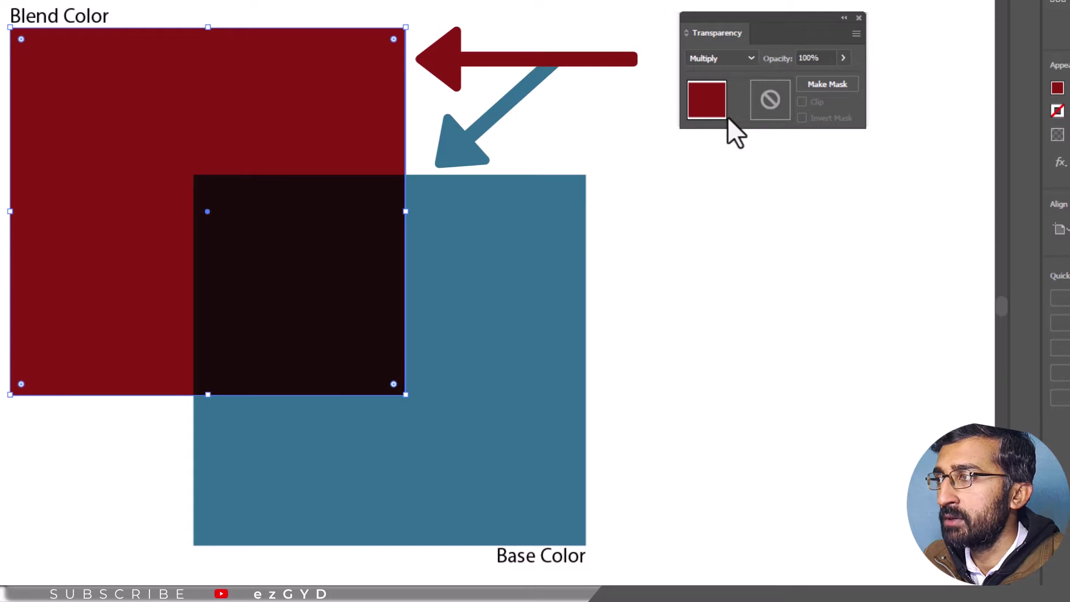
pyautogui.click(731, 59)
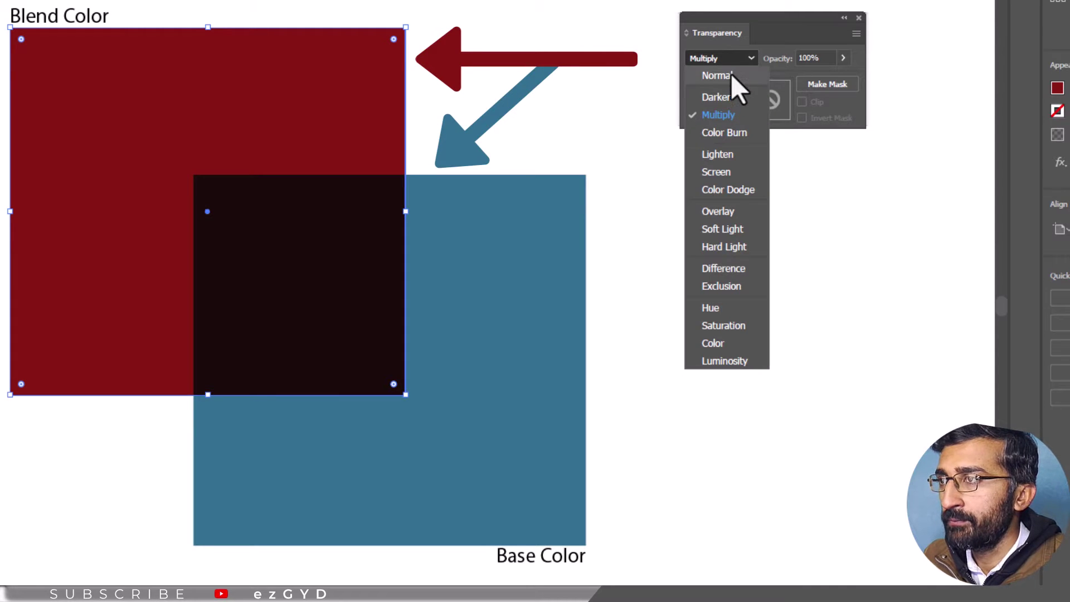
pyautogui.click(728, 76)
pyautogui.click(727, 60)
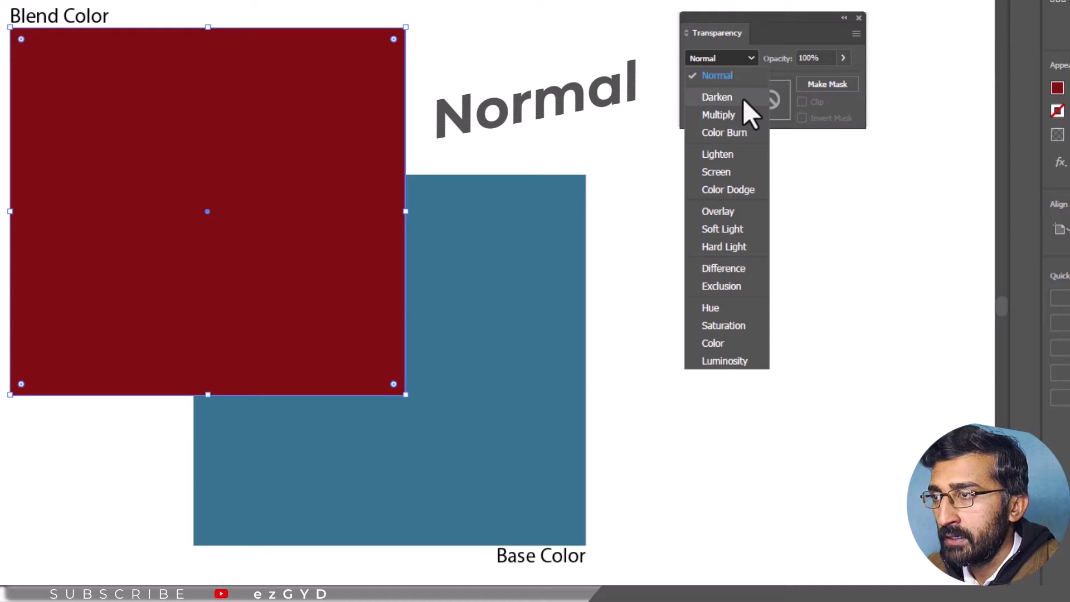
# Step: Switch the red square to Darken, then Lighten, then back to Normal
pyautogui.click(741, 98)
pyautogui.click(741, 58)
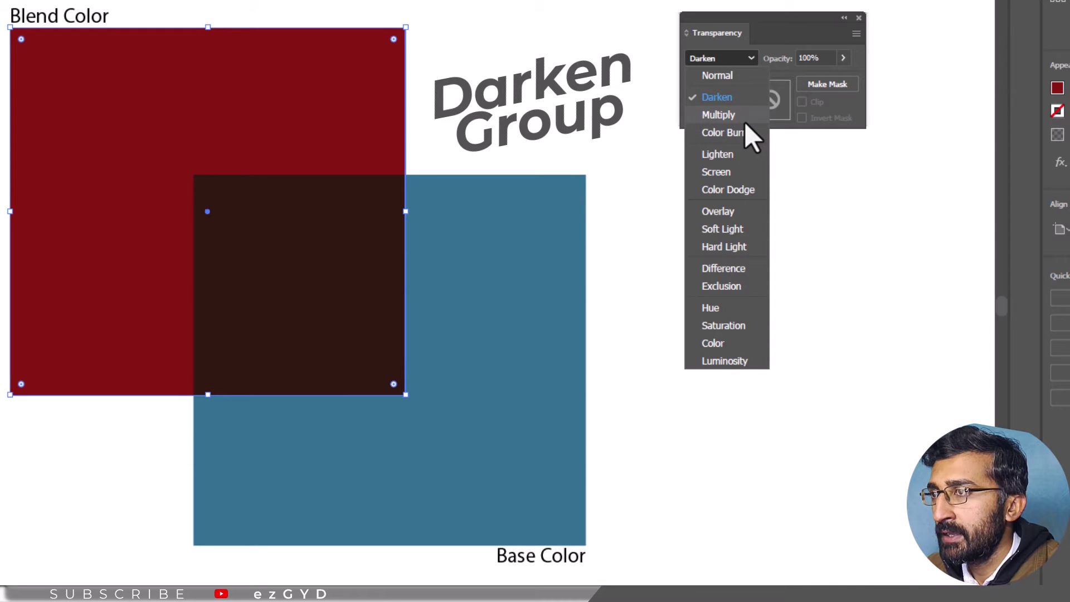
pyautogui.click(745, 157)
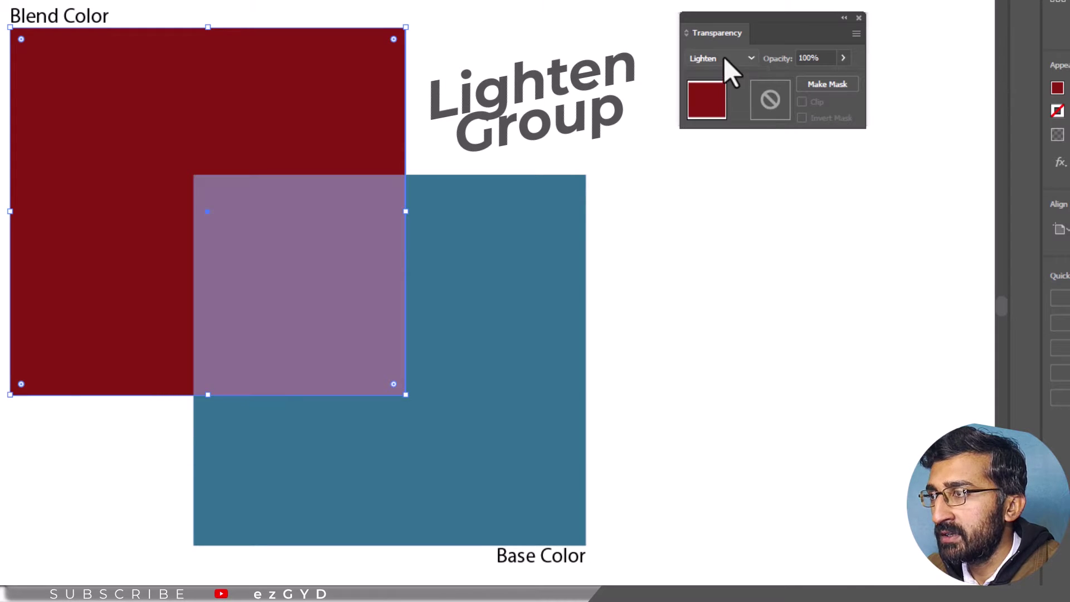
pyautogui.click(723, 58)
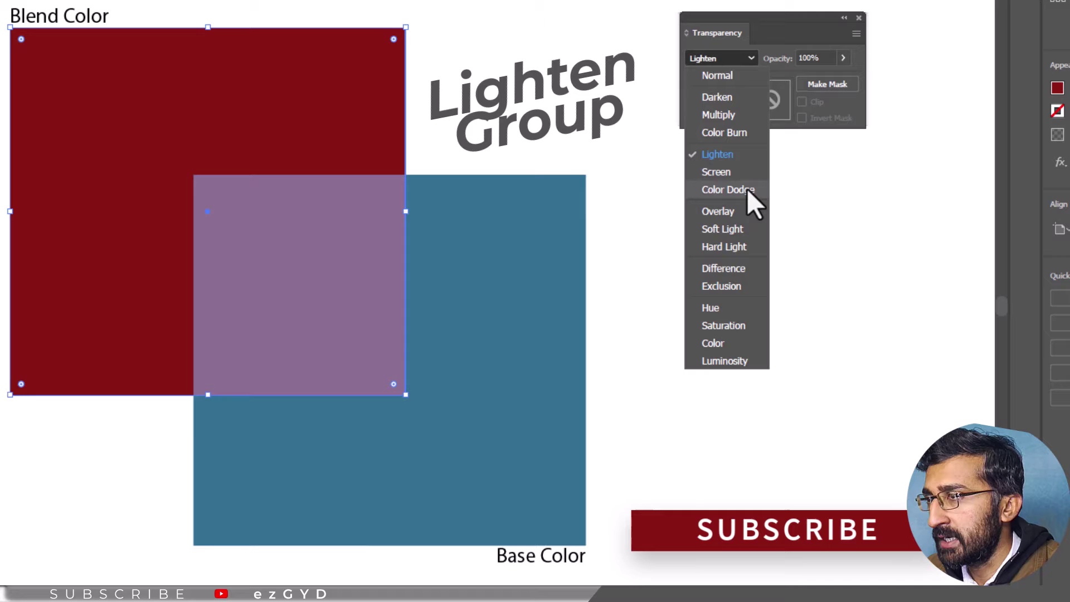
pyautogui.click(724, 63)
pyautogui.click(725, 63)
pyautogui.click(727, 75)
pyautogui.click(728, 61)
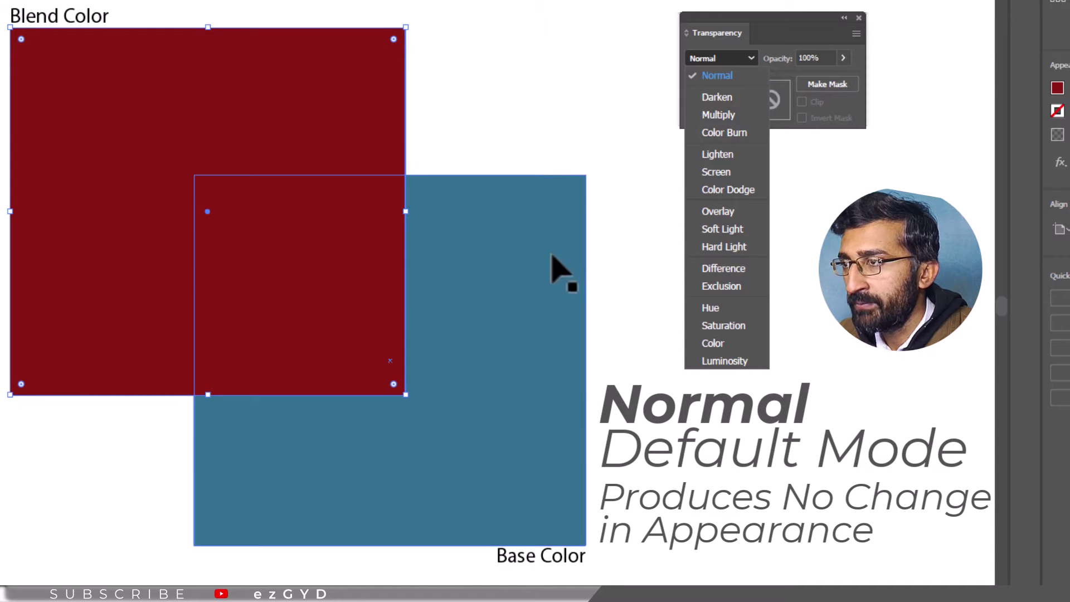
# Step: Cycle the red square through Darken, Multiply, Lighten, Screen, Color Dodge and Overlay blending
pyautogui.click(741, 100)
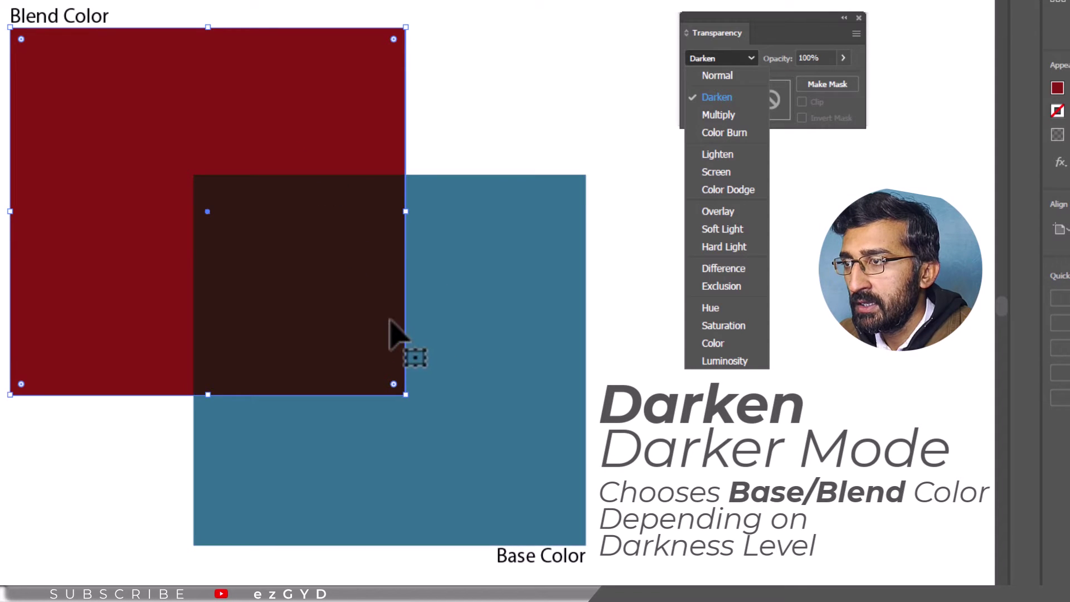
pyautogui.click(719, 115)
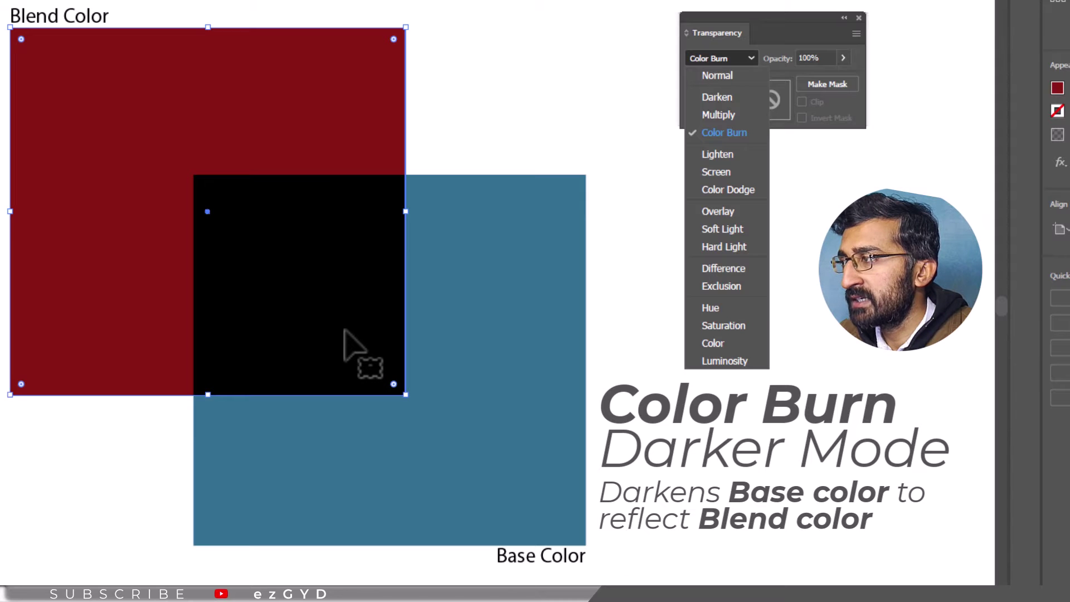
pyautogui.click(717, 154)
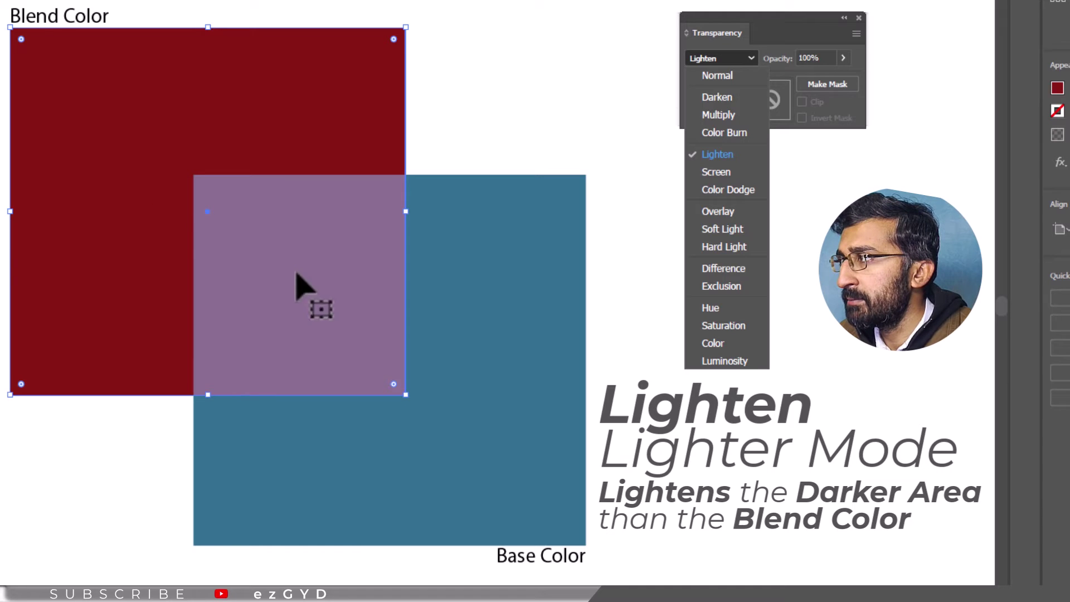
pyautogui.click(715, 173)
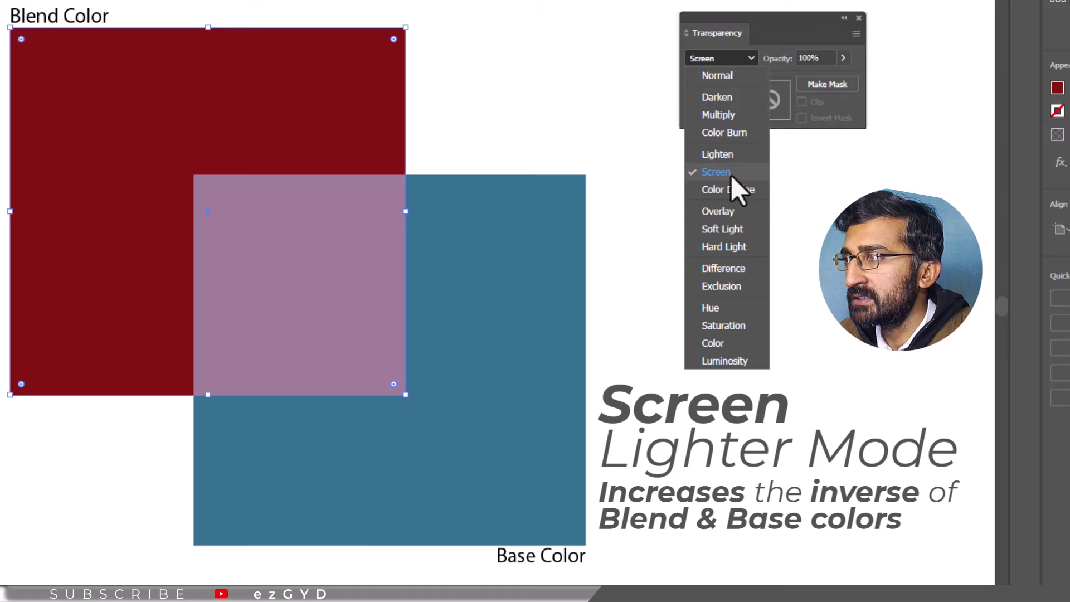
pyautogui.click(728, 190)
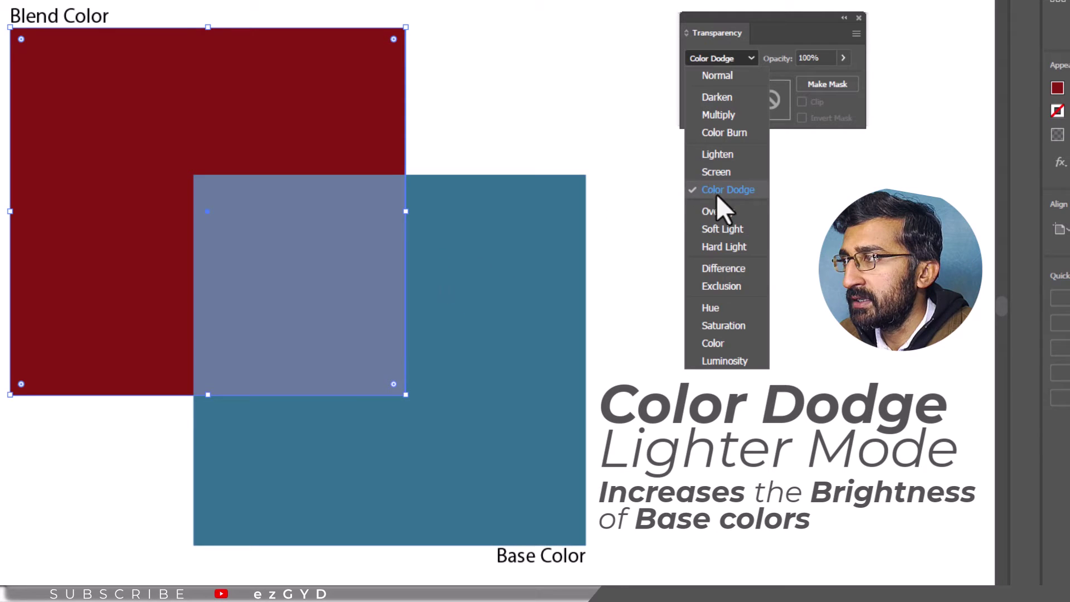
pyautogui.click(718, 211)
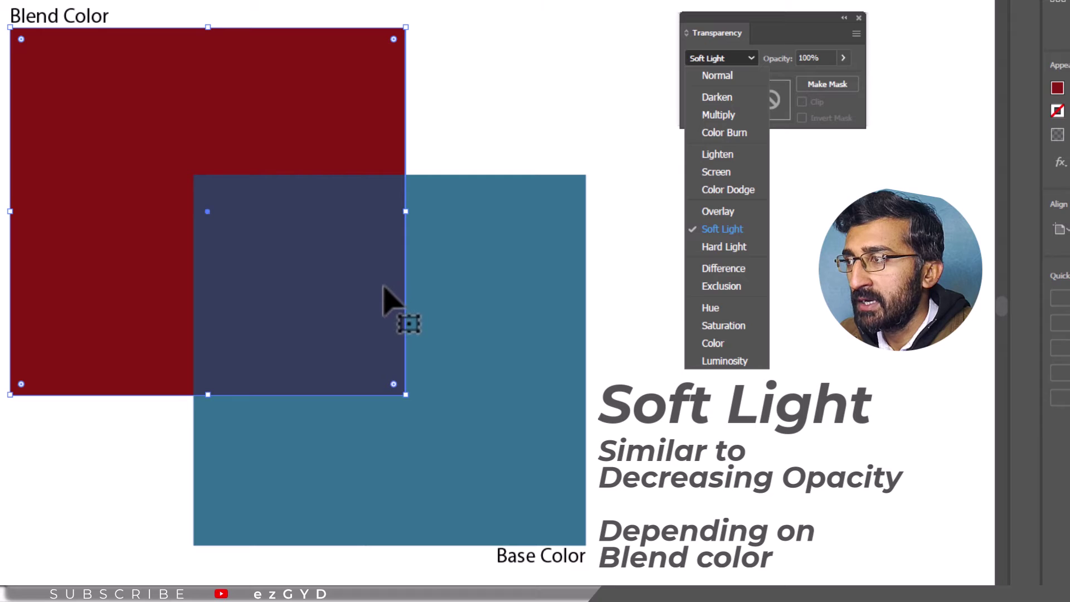
# Step: Switch the red square's blend mode to Hard Light, then Difference
pyautogui.click(759, 250)
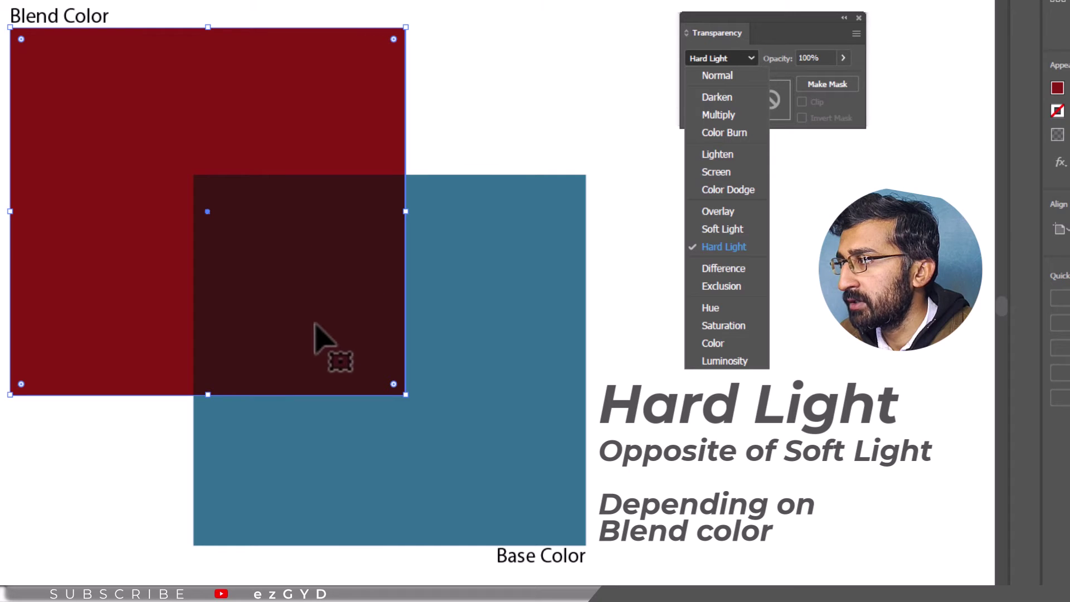
pyautogui.click(723, 269)
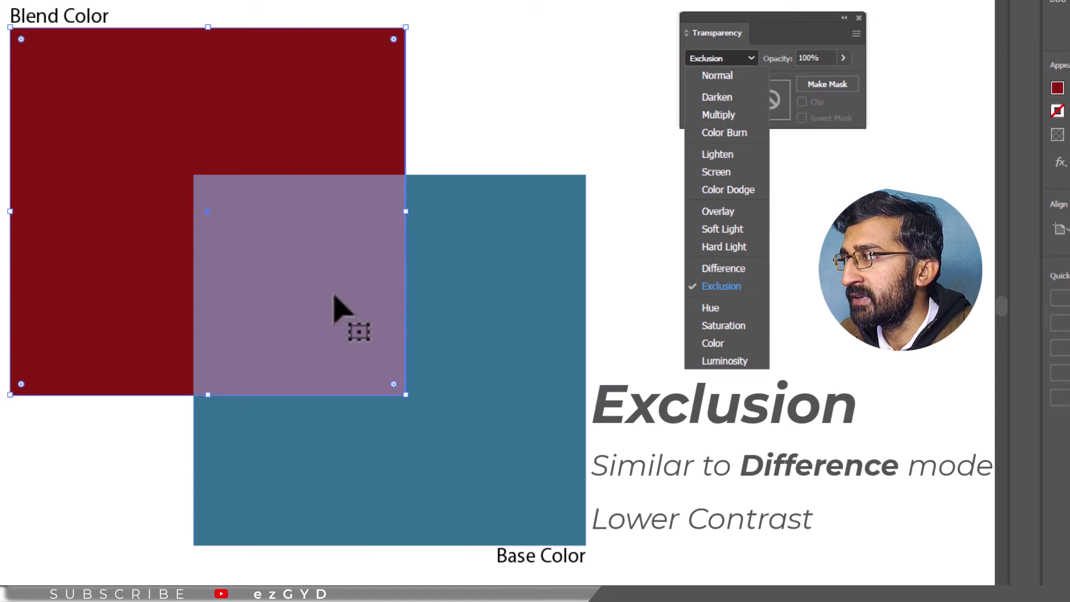
# Step: Cycle the red square through the Hue, Saturation, Color and Luminosity blend modes
pyautogui.click(724, 308)
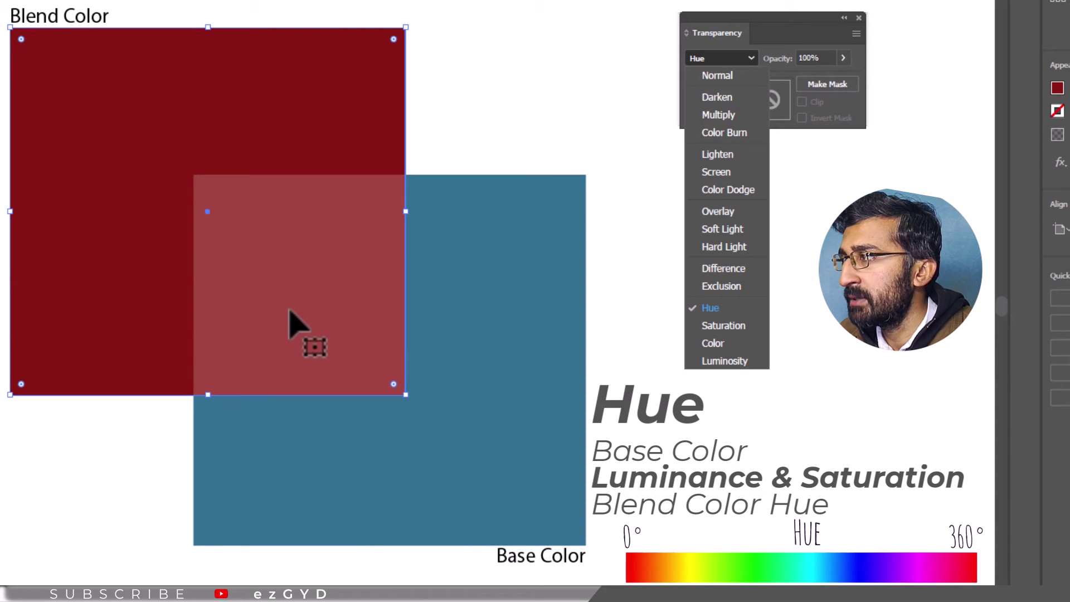
pyautogui.click(723, 327)
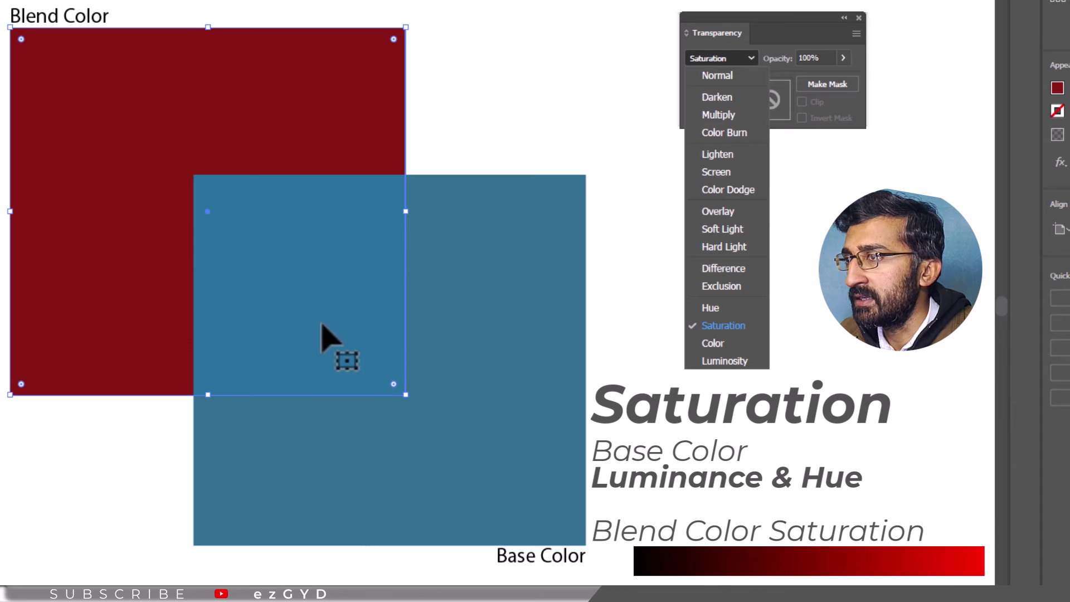
pyautogui.click(719, 346)
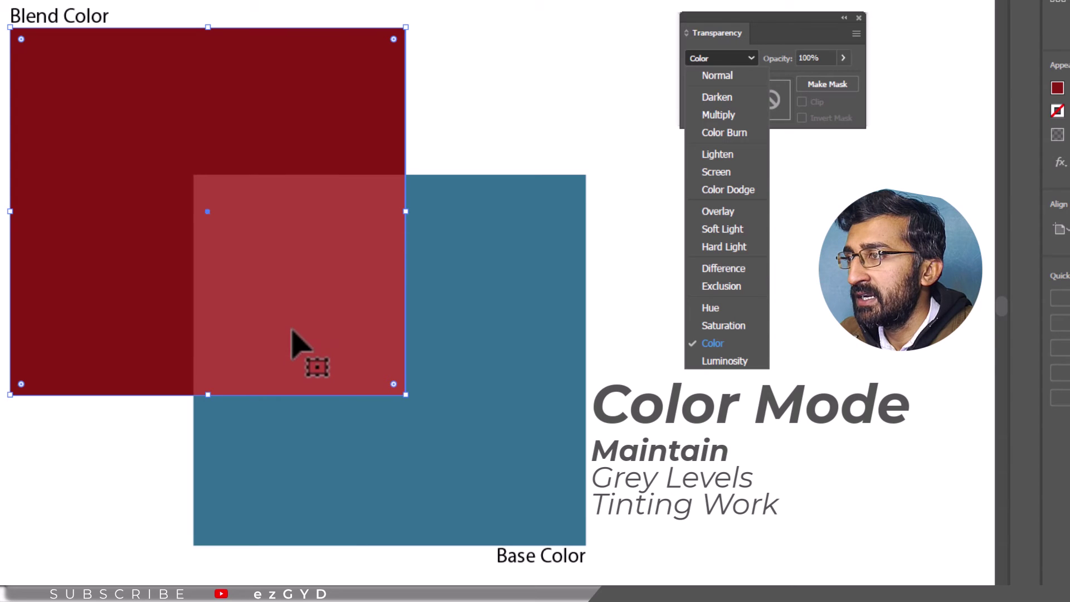
pyautogui.click(744, 364)
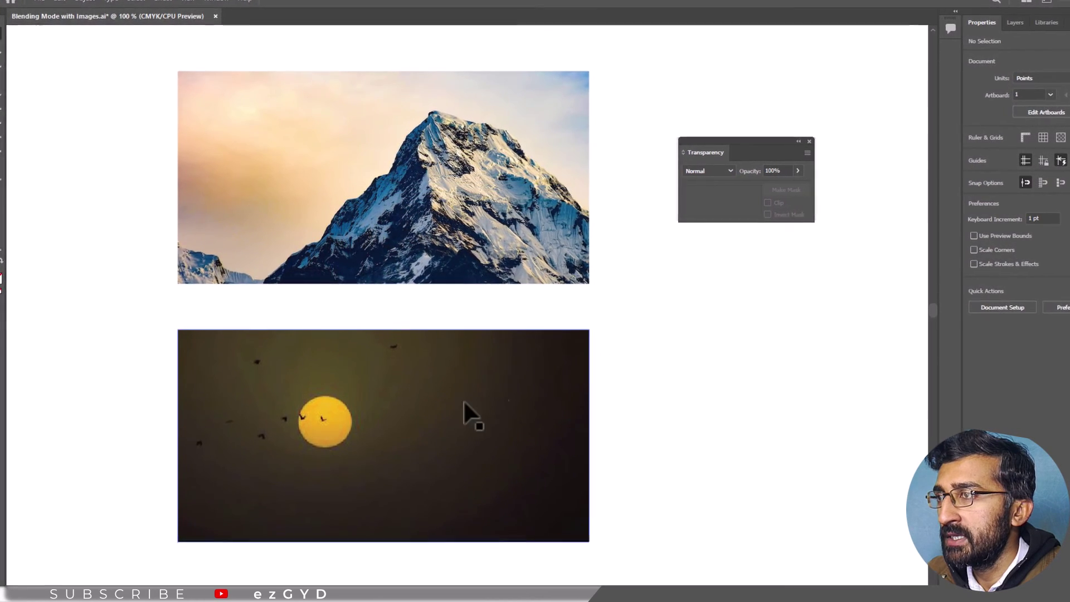
# Step: Move the sun photo onto the mountain photo and set its blend mode to Color Burn
pyautogui.click(550, 248)
pyautogui.click(499, 393)
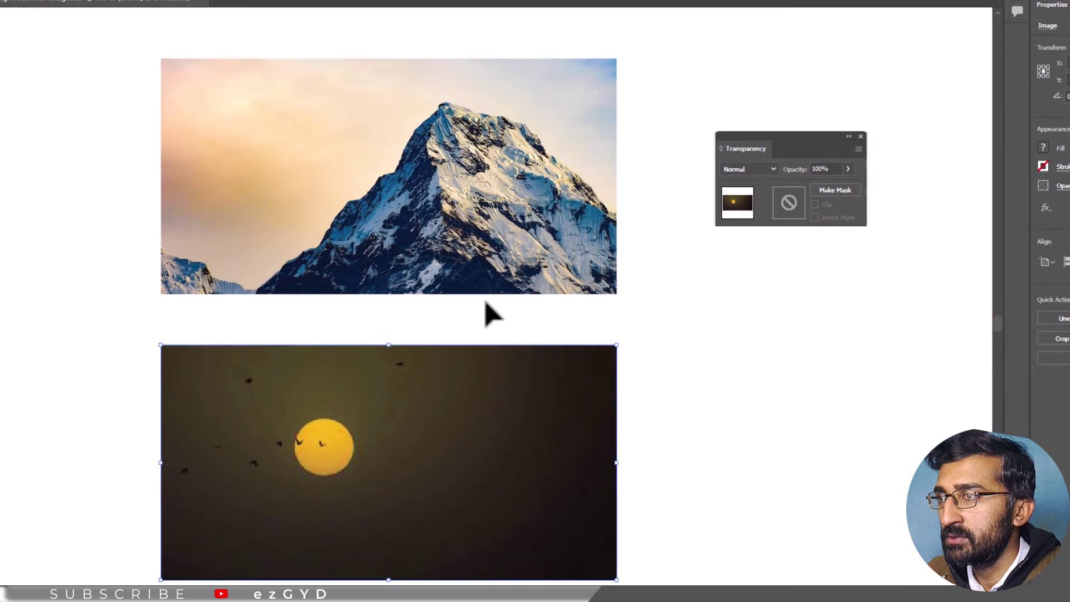
pyautogui.moveTo(459, 441); pyautogui.dragTo(466, 136)
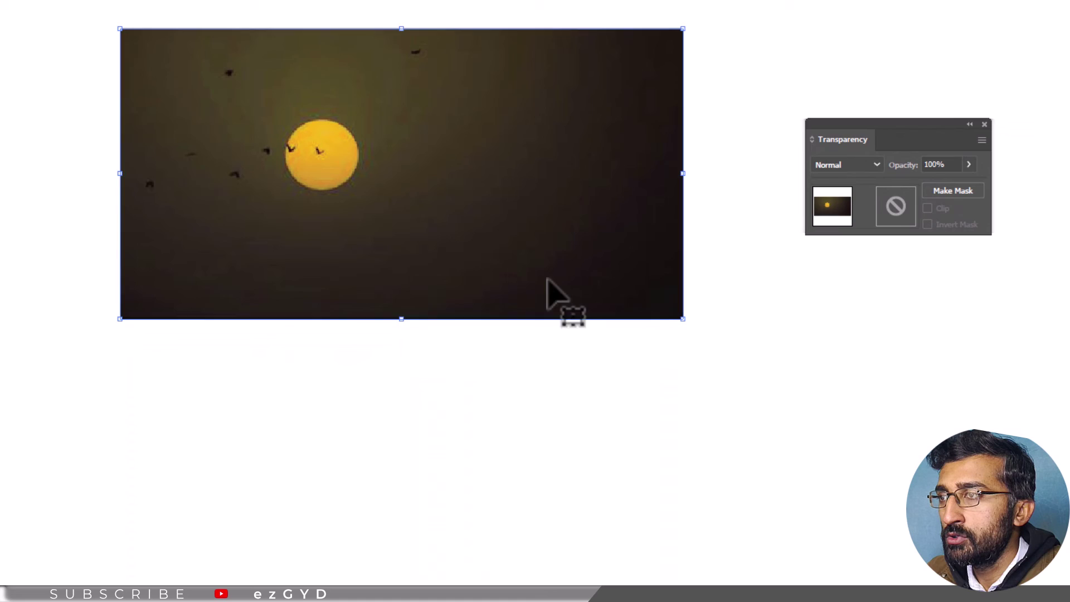
pyautogui.click(844, 166)
pyautogui.click(890, 249)
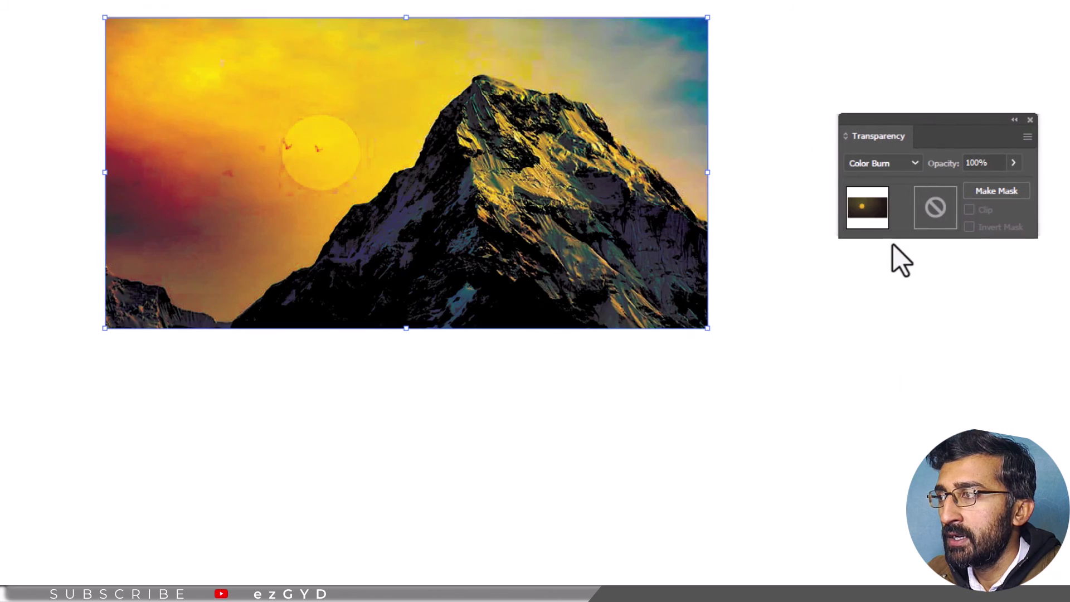
pyautogui.click(814, 296)
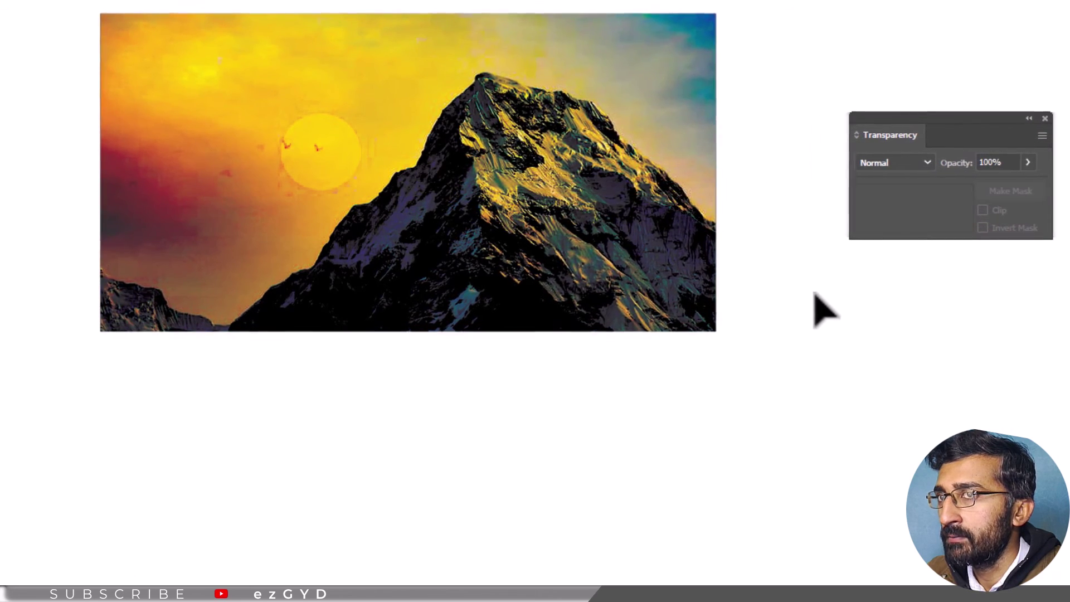